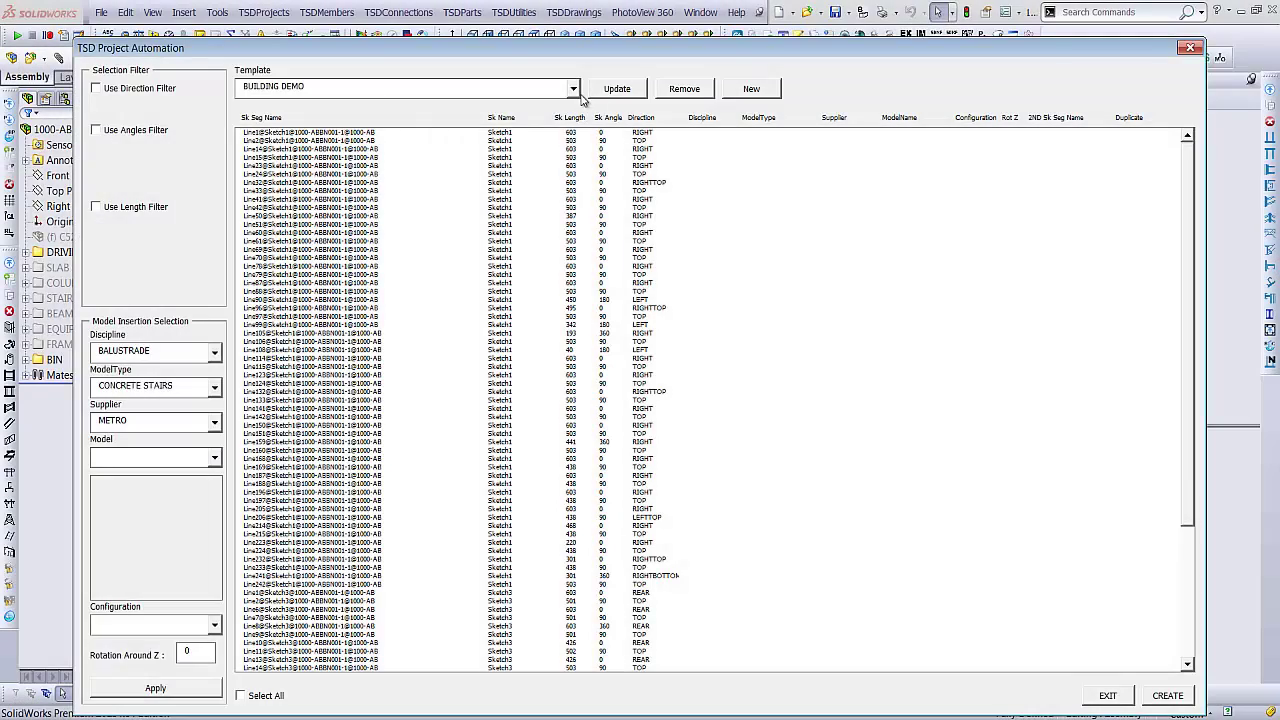
# Apply the LINERS2 template to the segment table and create liner plates 1000-ABLI001 through 1000-ABLI021.
pyautogui.click(576, 90)
pyautogui.click(425, 139)
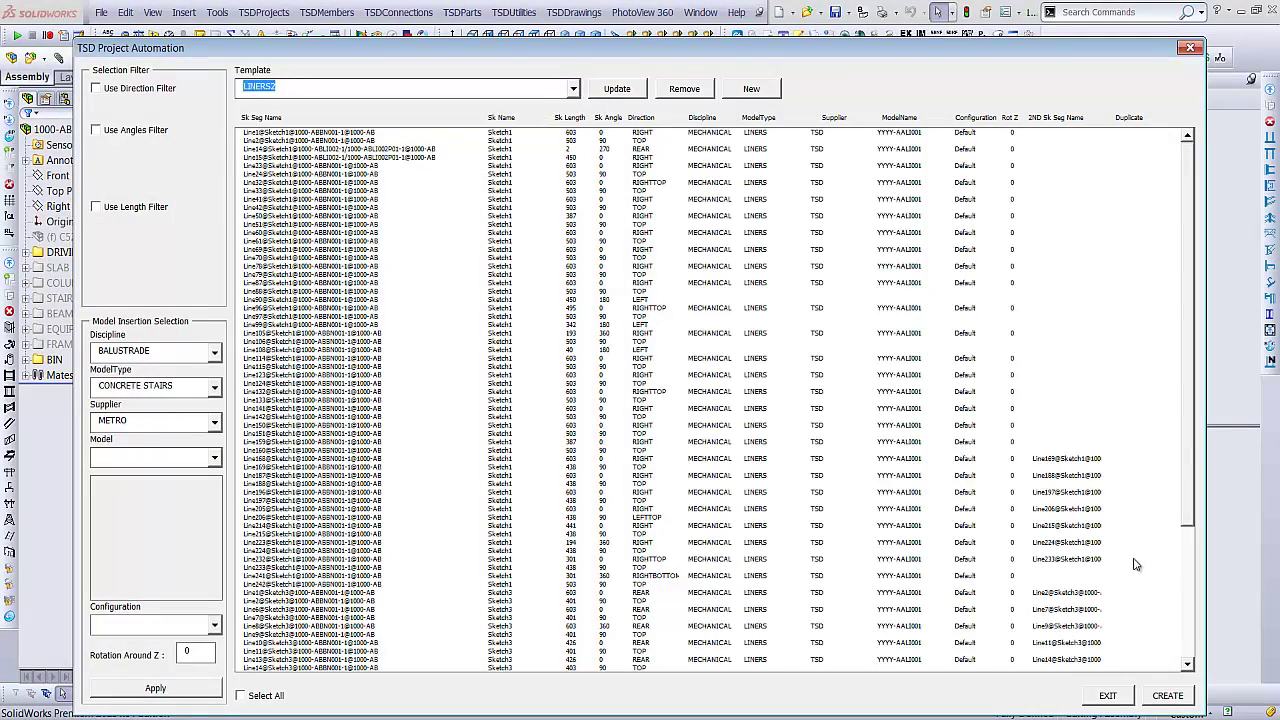
pyautogui.click(1167, 695)
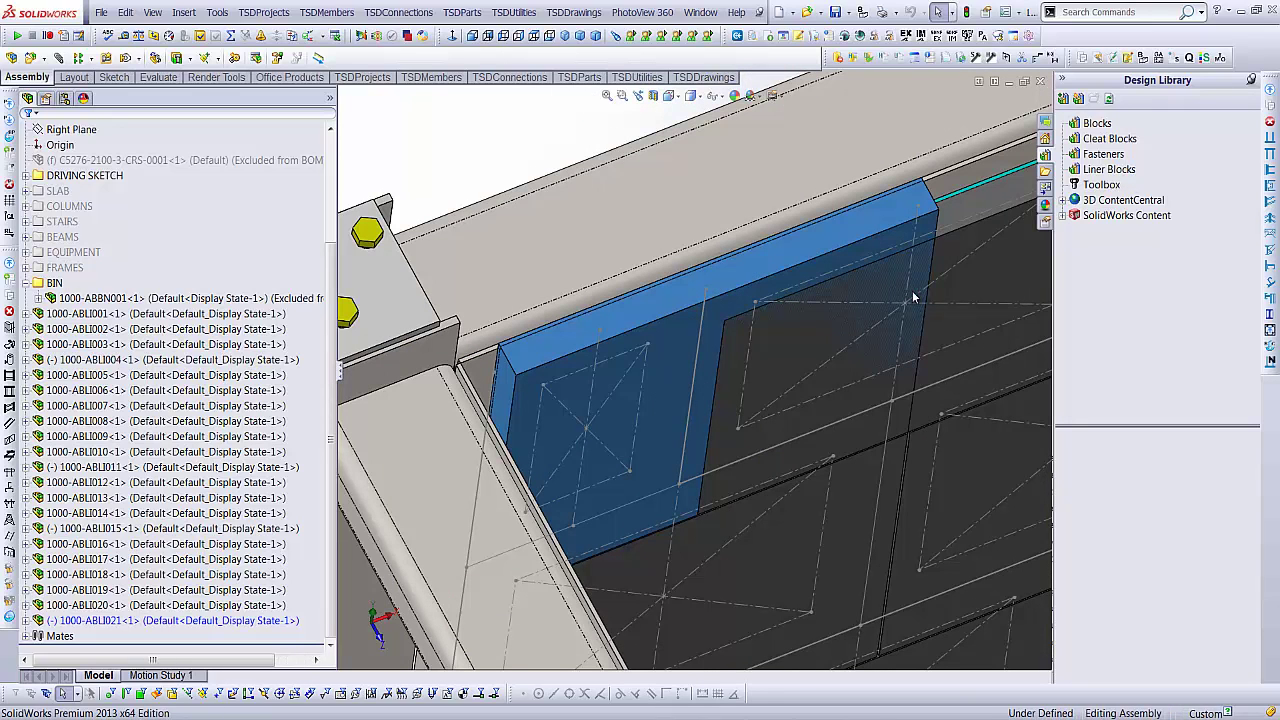
# Step the view closer along the bin's beams with Ctrl+8 while the liners generate.
pyautogui.hotkey('ctrl', '8')
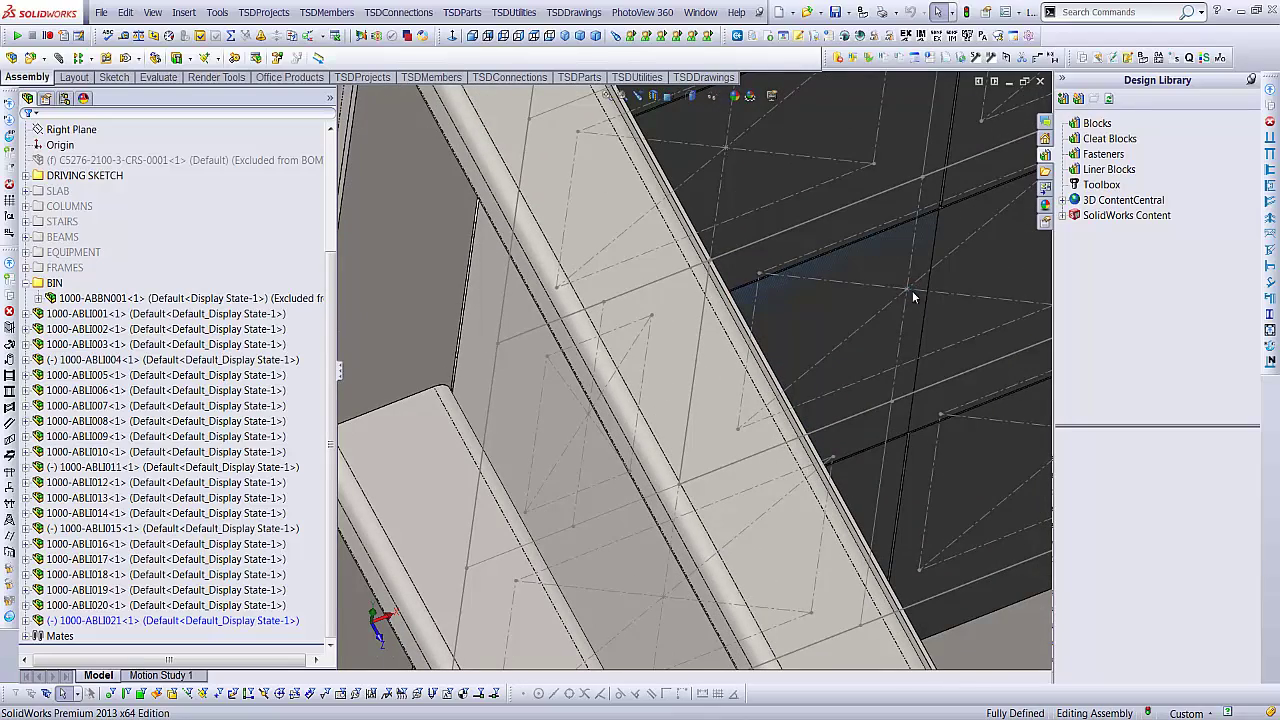
pyautogui.hotkey('ctrl', '8')
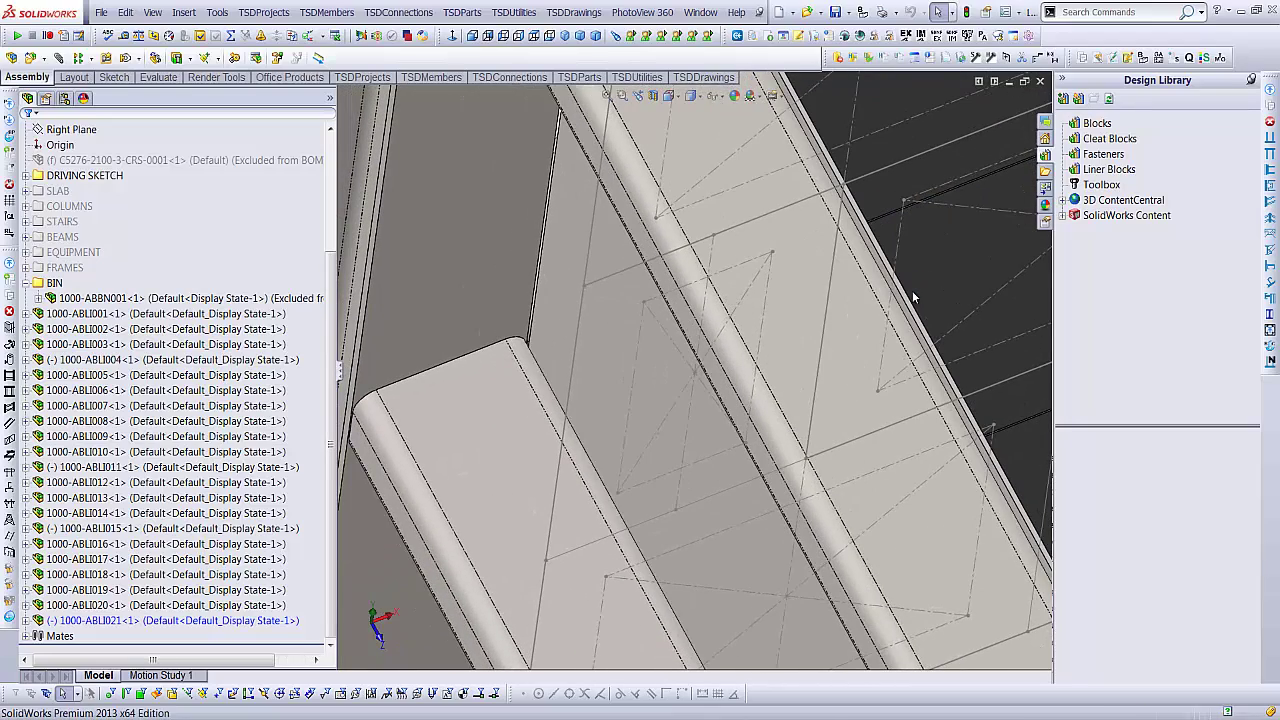
pyautogui.hotkey('ctrl', '8')
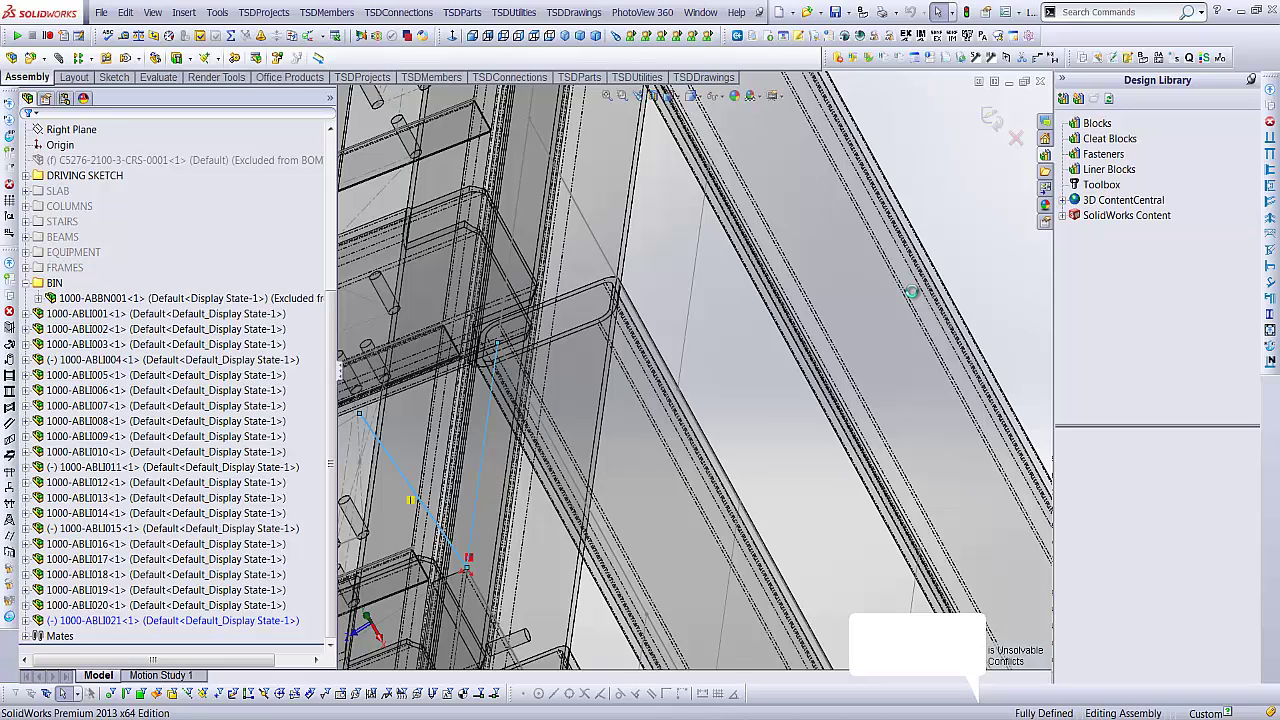
# Complete the liner run through part 1000-ABLI034 and zoom in to check it.
pyautogui.click(910, 292)
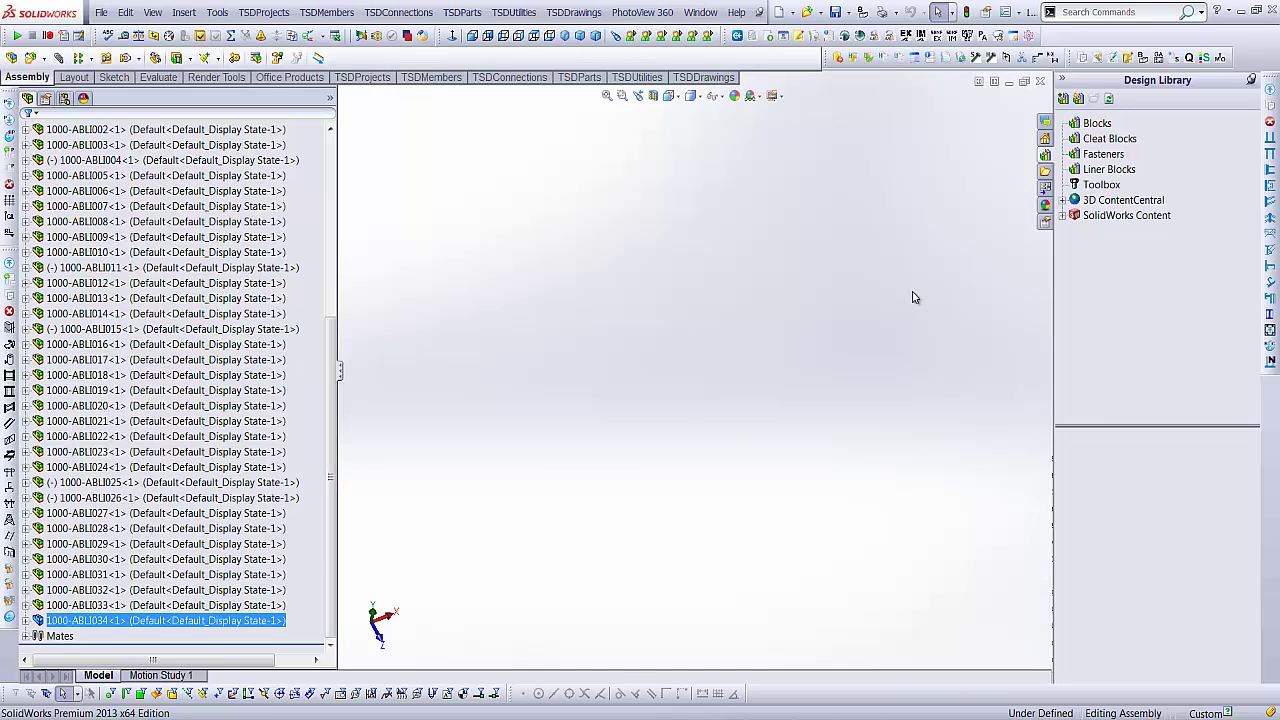
pyautogui.scroll(-3, 912, 297)
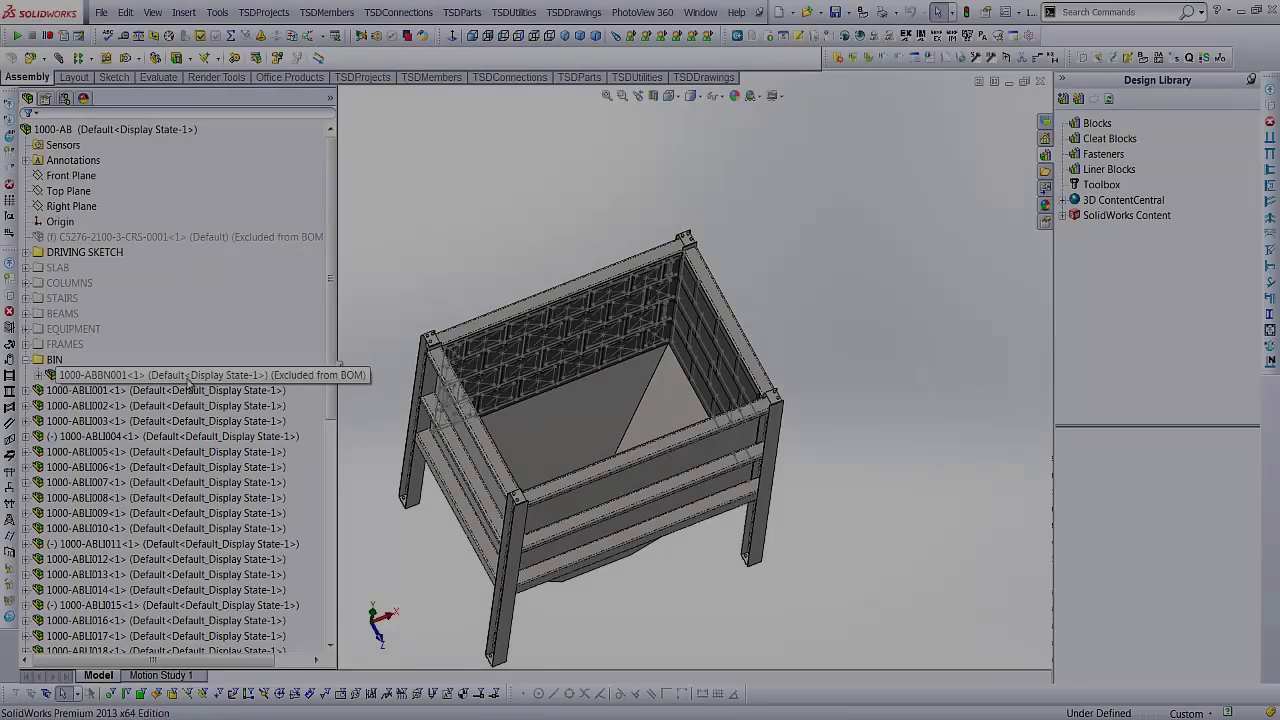
pyautogui.rightClick(186, 374)
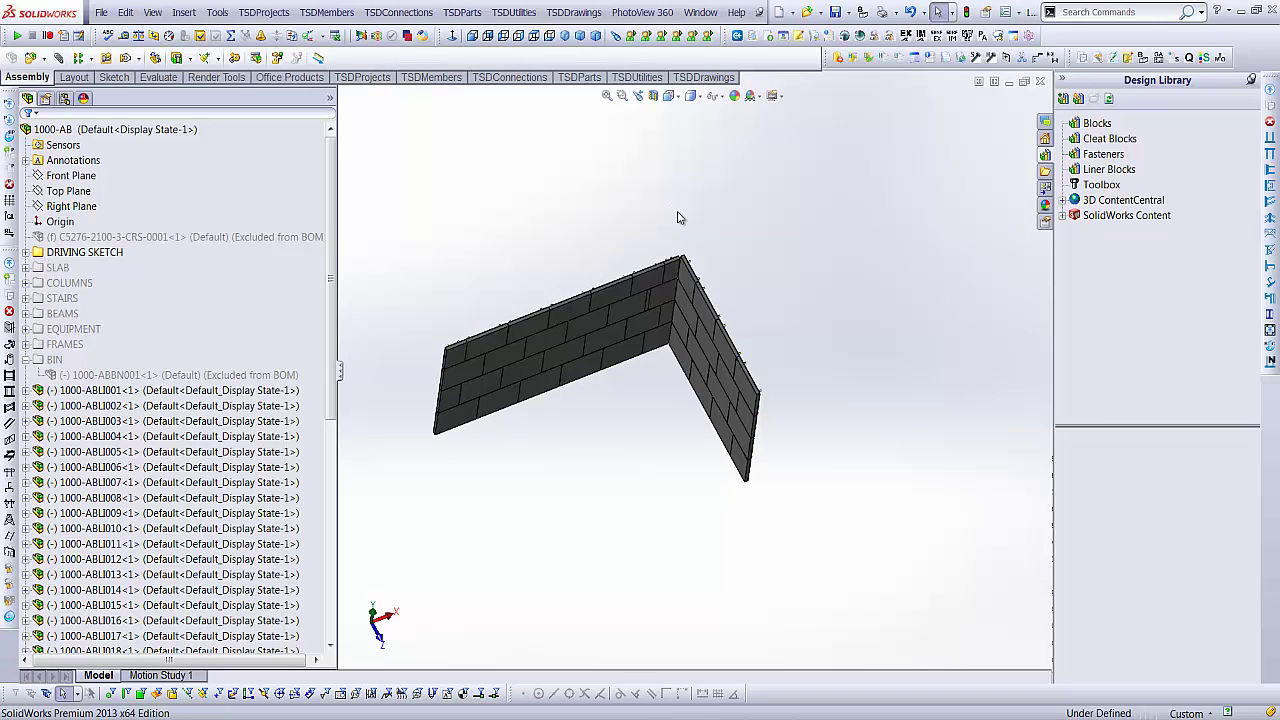
pyautogui.scroll(-1, 698, 326)
pyautogui.scroll(-2, 698, 326)
pyautogui.scroll(-3, 704, 305)
pyautogui.scroll(-3, 686, 280)
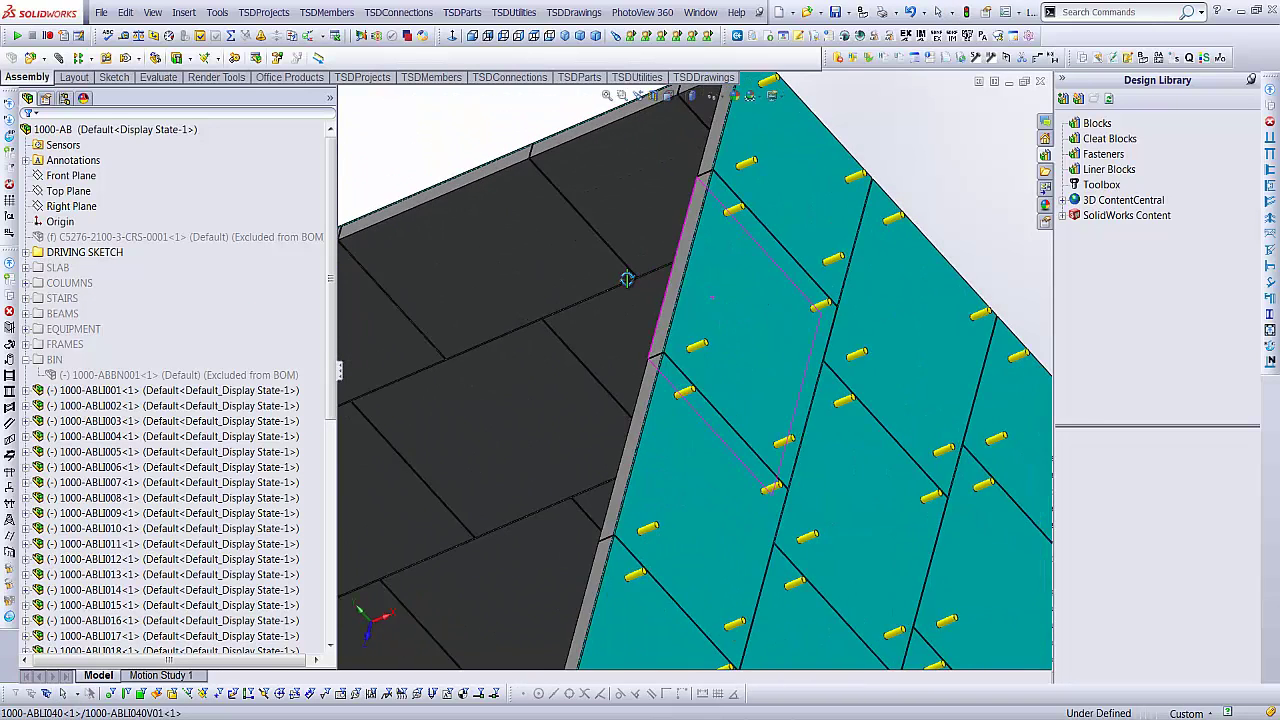
pyautogui.scroll(5, 723, 226)
pyautogui.scroll(3, 691, 340)
pyautogui.moveTo(579, 405); pyautogui.dragTo(671, 374, button='middle')
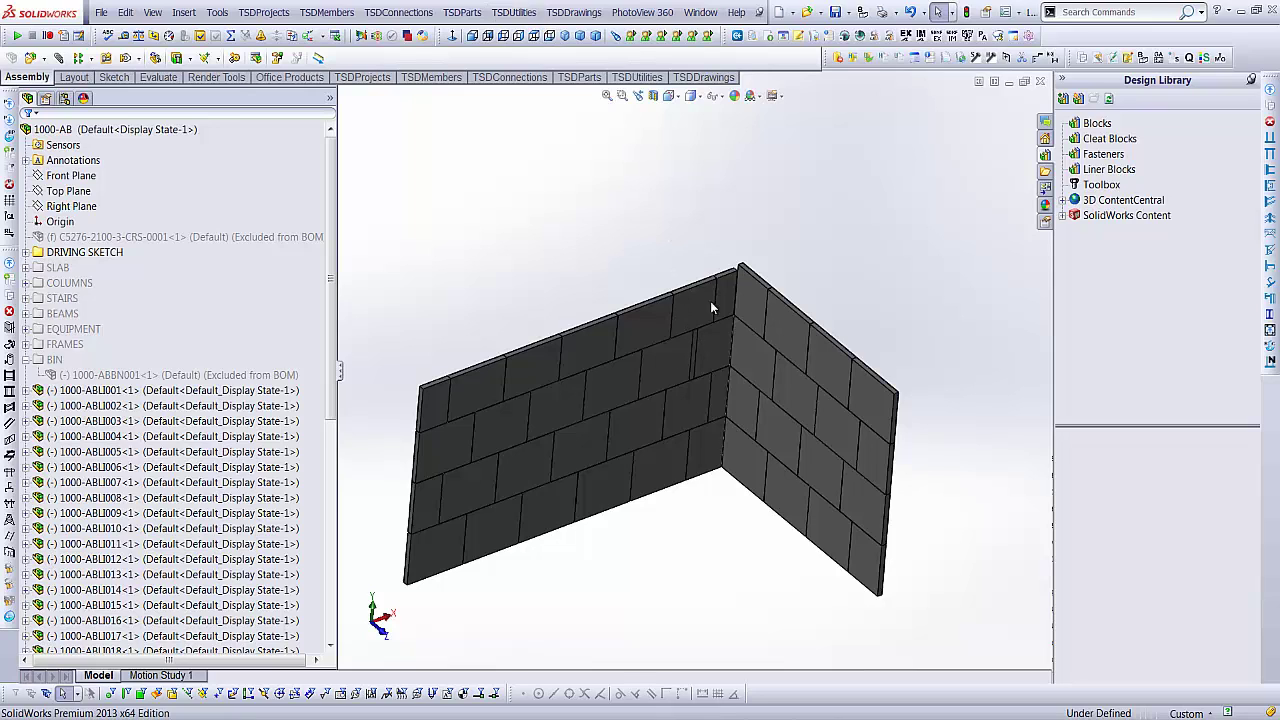
# Load project data in Material Take Off and export a Total Summary to MTO Report-1000-AB-2013-10-4.xls.
pyautogui.click(585, 15)
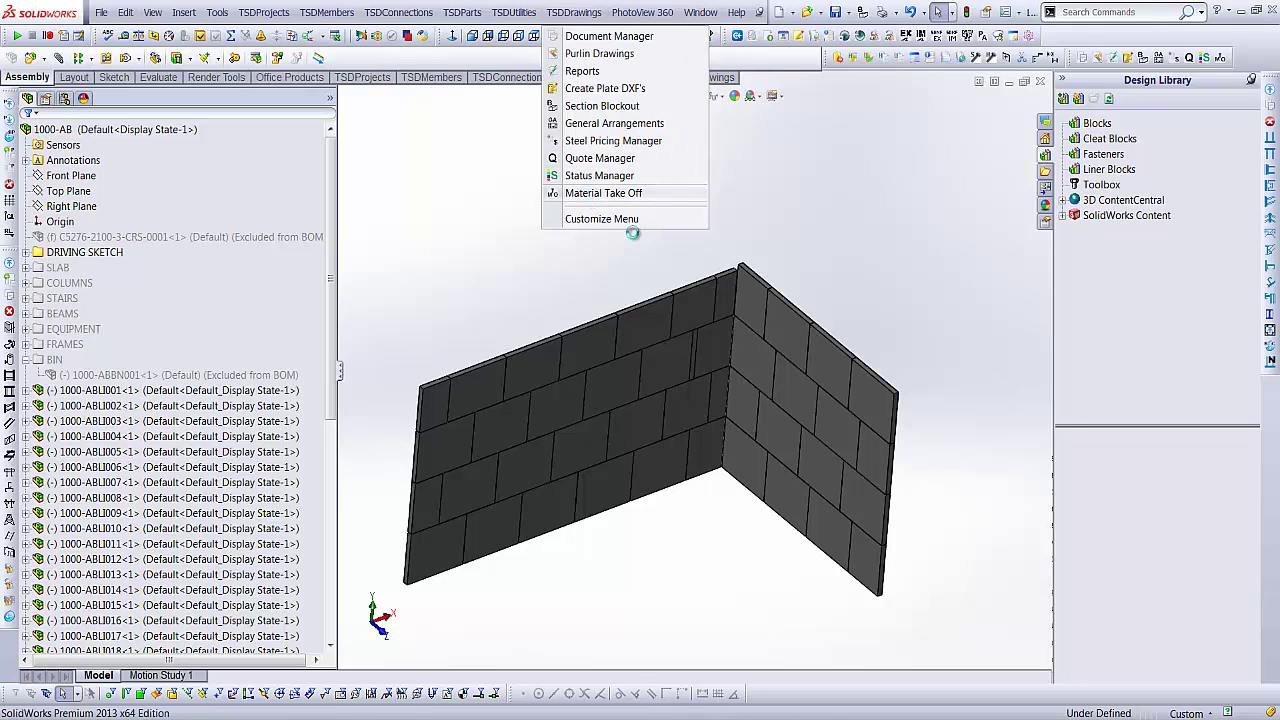
pyautogui.click(603, 193)
pyautogui.click(307, 152)
pyautogui.click(386, 116)
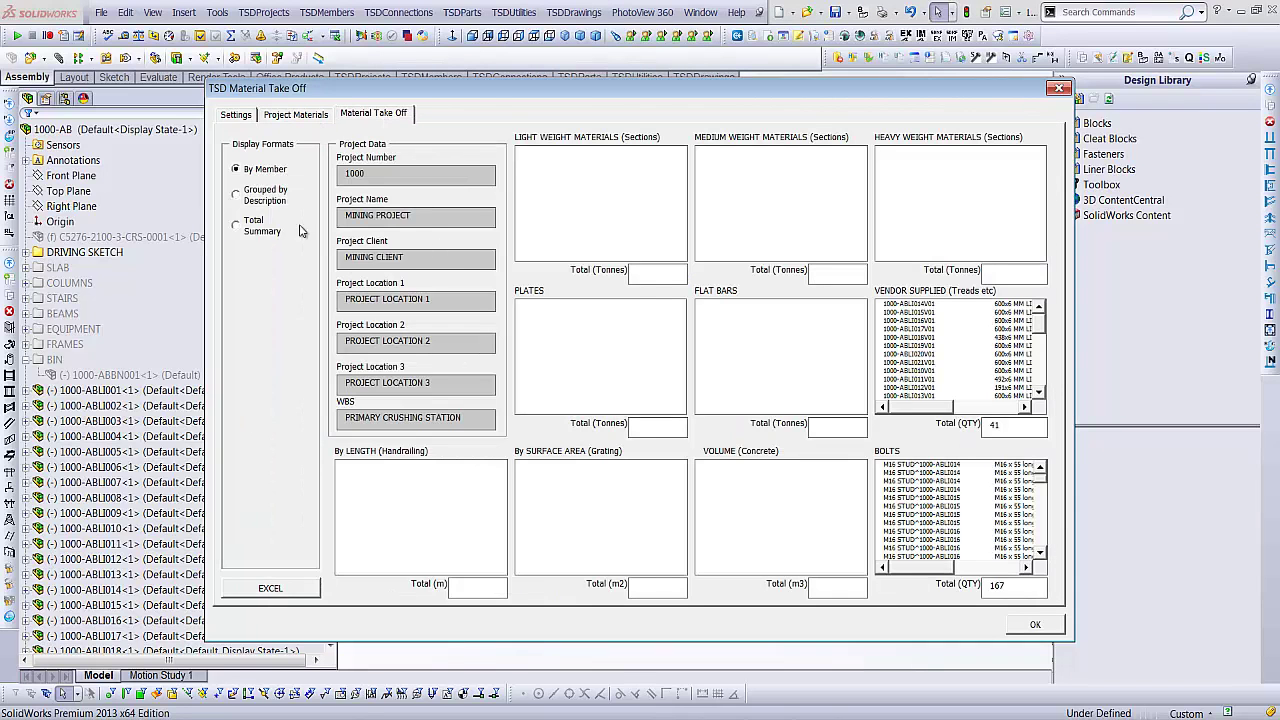
pyautogui.click(265, 231)
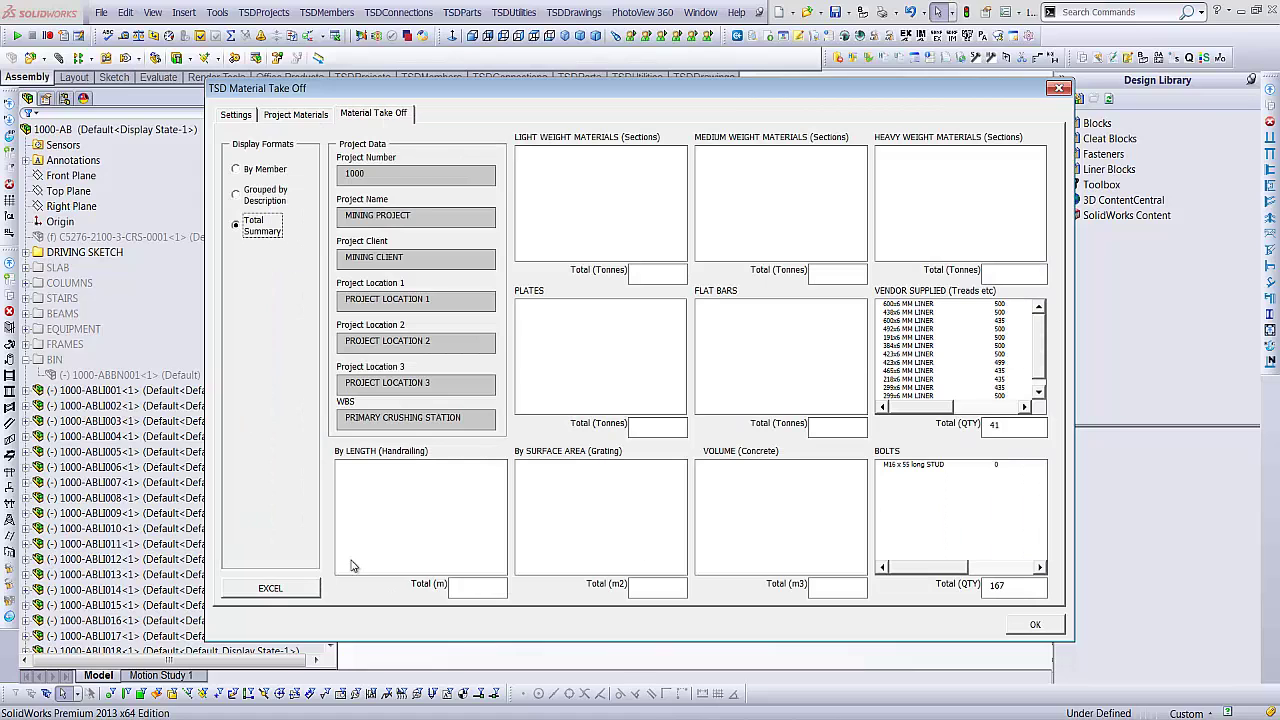
pyautogui.click(293, 588)
# On the Vendor Supplied Items sheet, check the liner descriptions and lengths and total the QTY column.
pyautogui.click(603, 413)
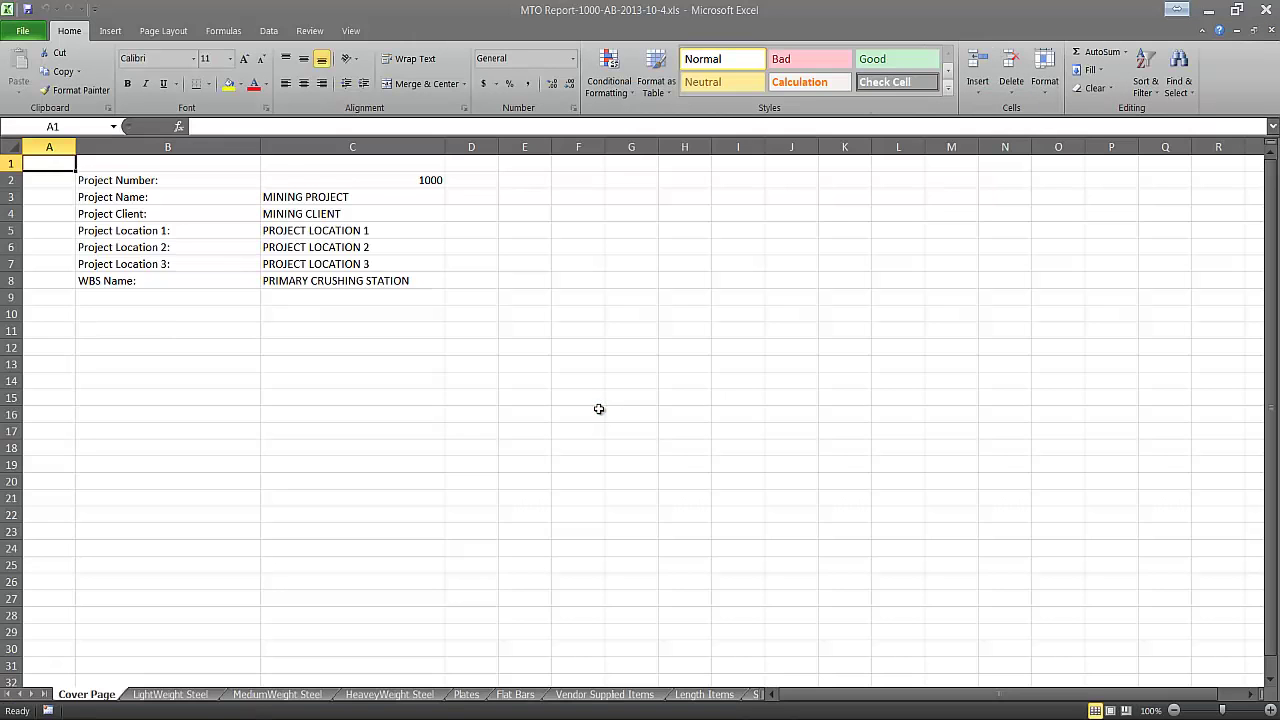
pyautogui.click(627, 694)
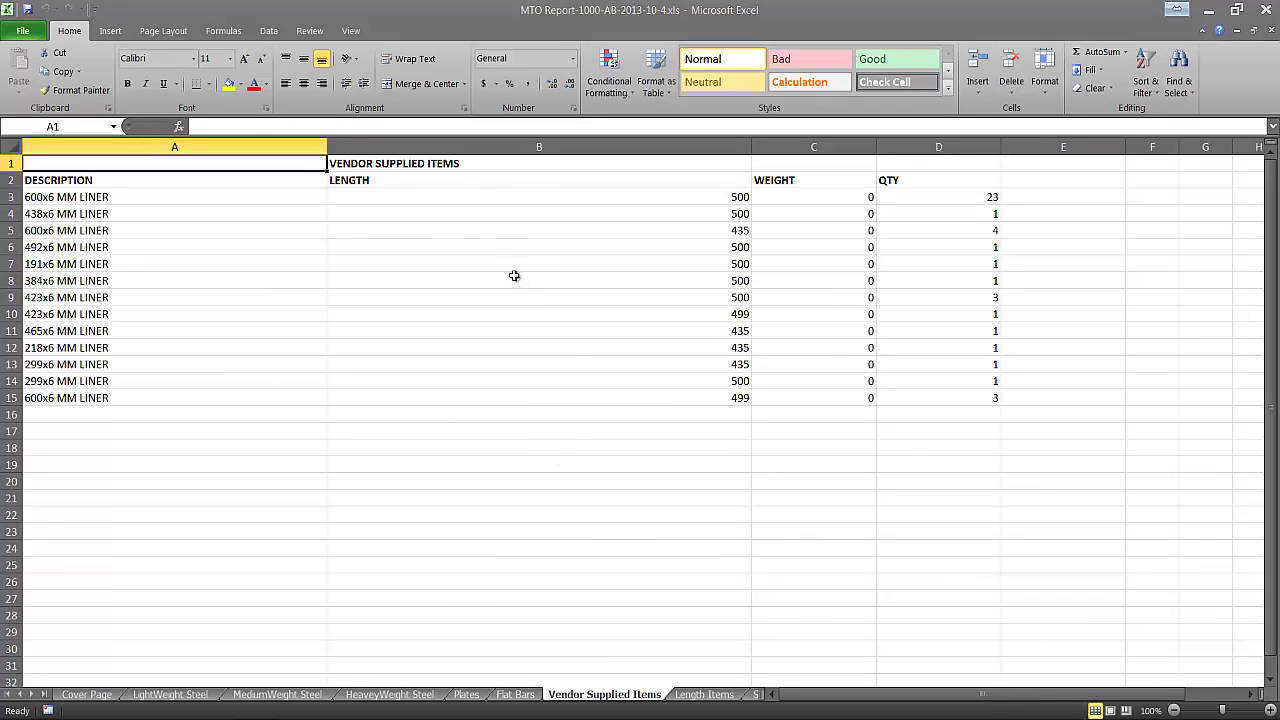
pyautogui.click(125, 232)
pyautogui.click(630, 234)
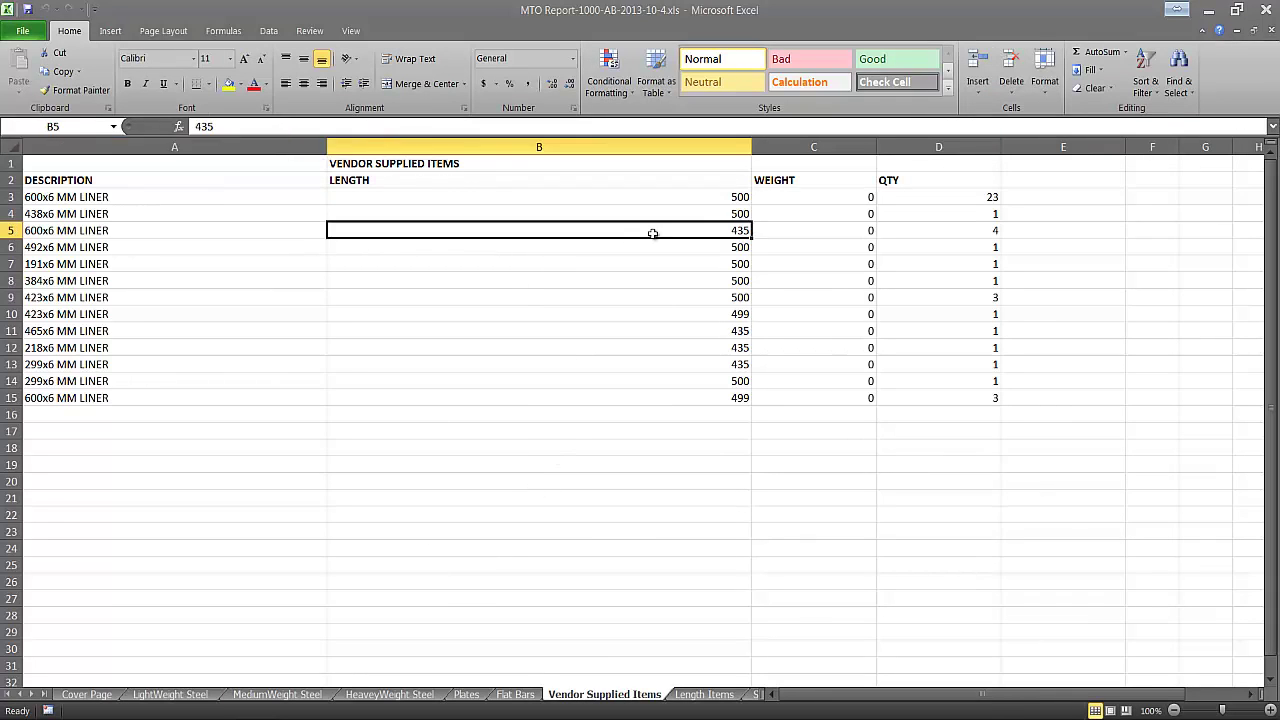
pyautogui.click(665, 198)
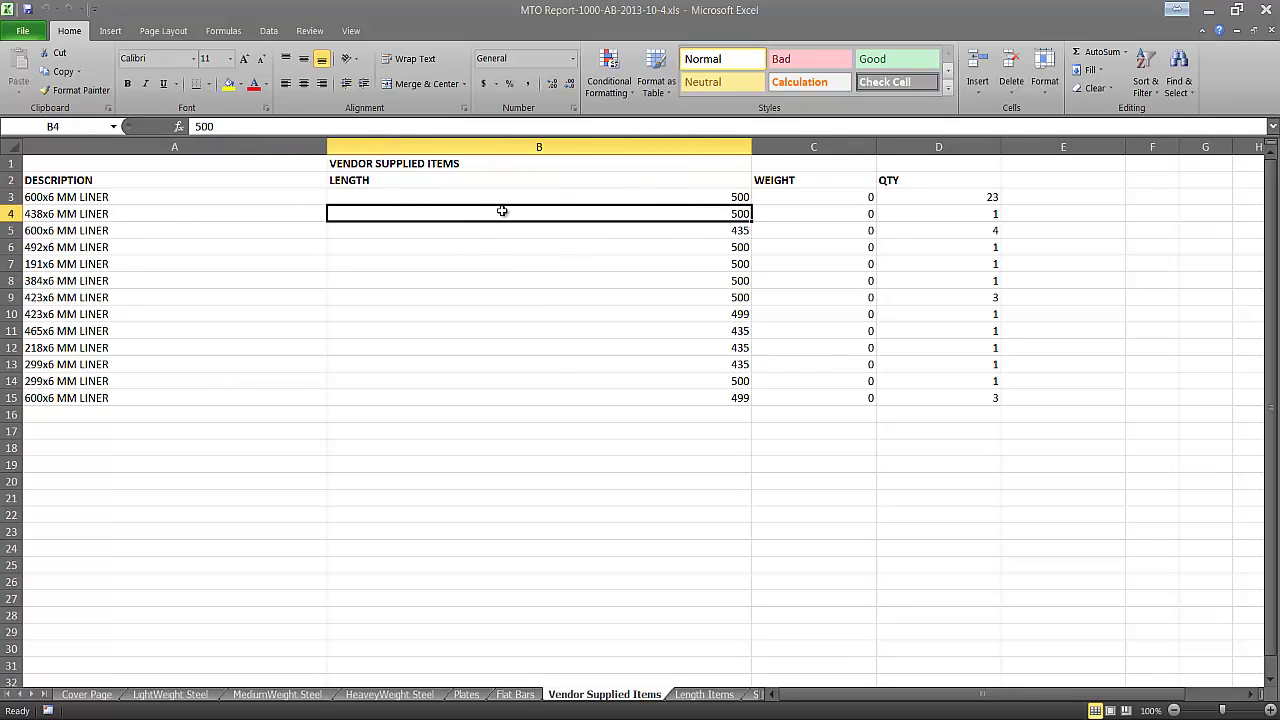
pyautogui.moveTo(960, 197); pyautogui.dragTo(953, 399)
pyautogui.click(770, 498)
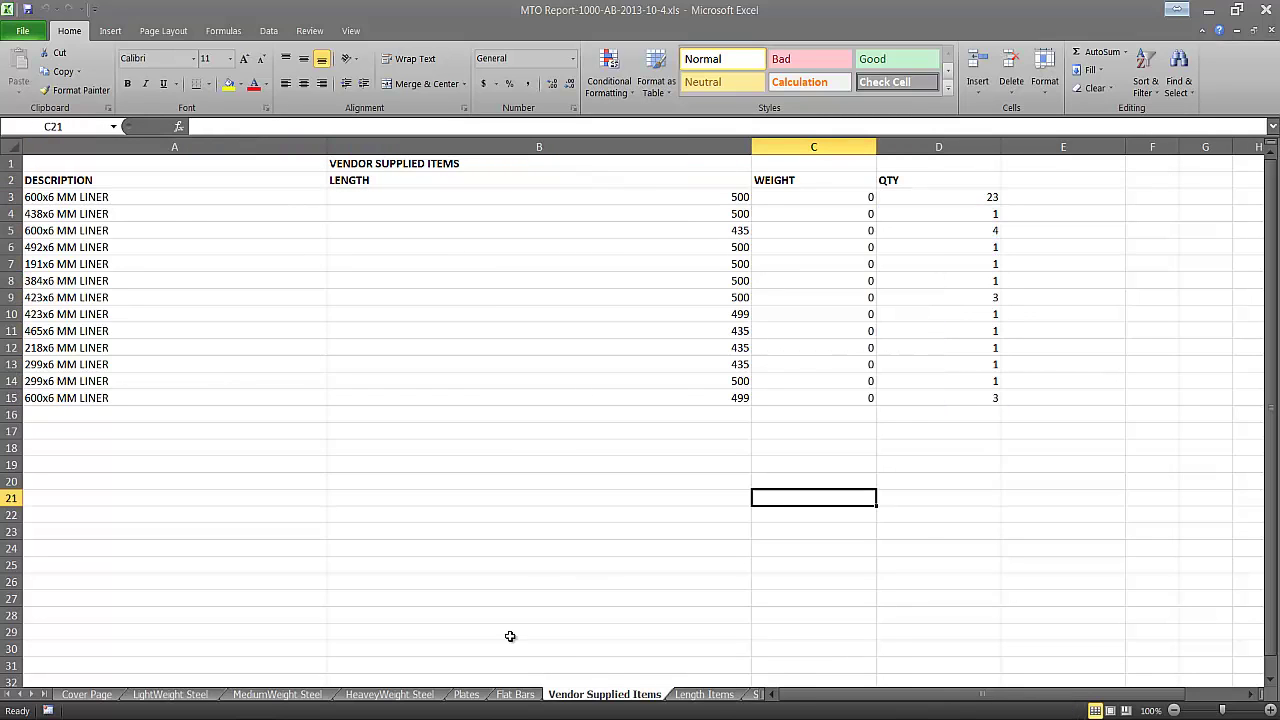
# Page through the report sheets to the Bolts list of 168 M16 x 55 long studs.
pyautogui.click(717, 696)
pyautogui.click(735, 696)
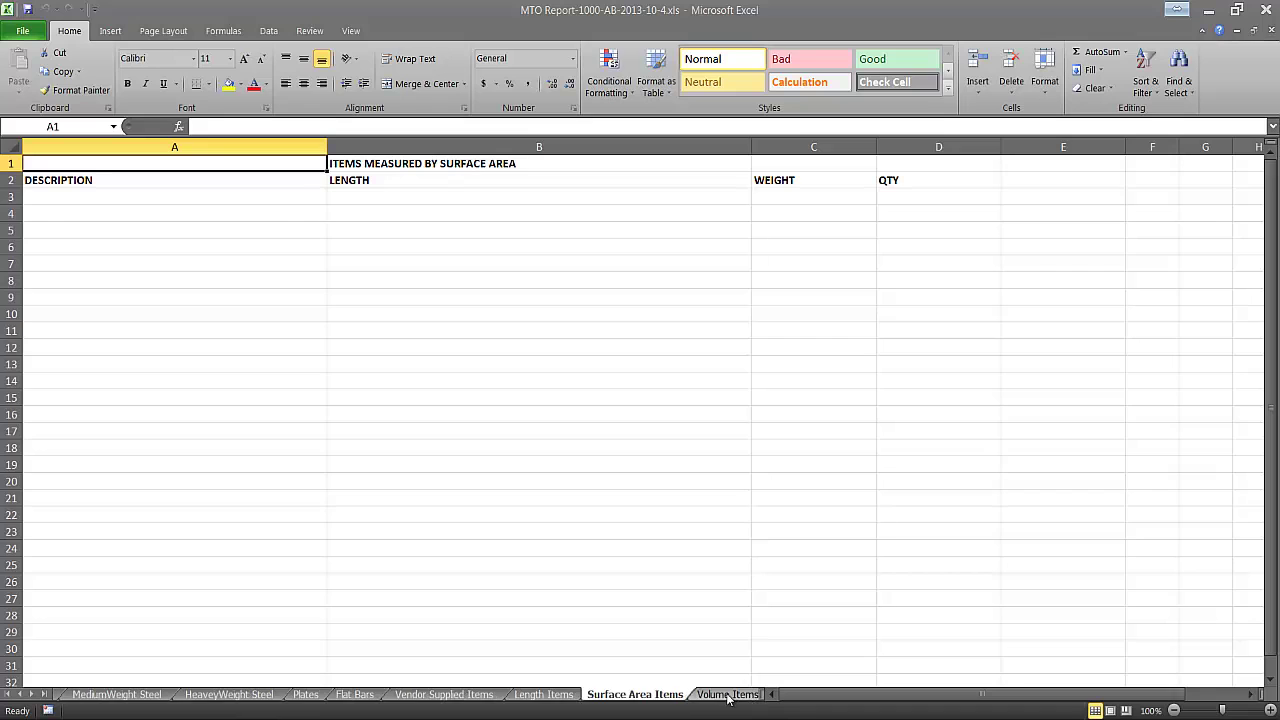
pyautogui.click(728, 696)
pyautogui.click(671, 694)
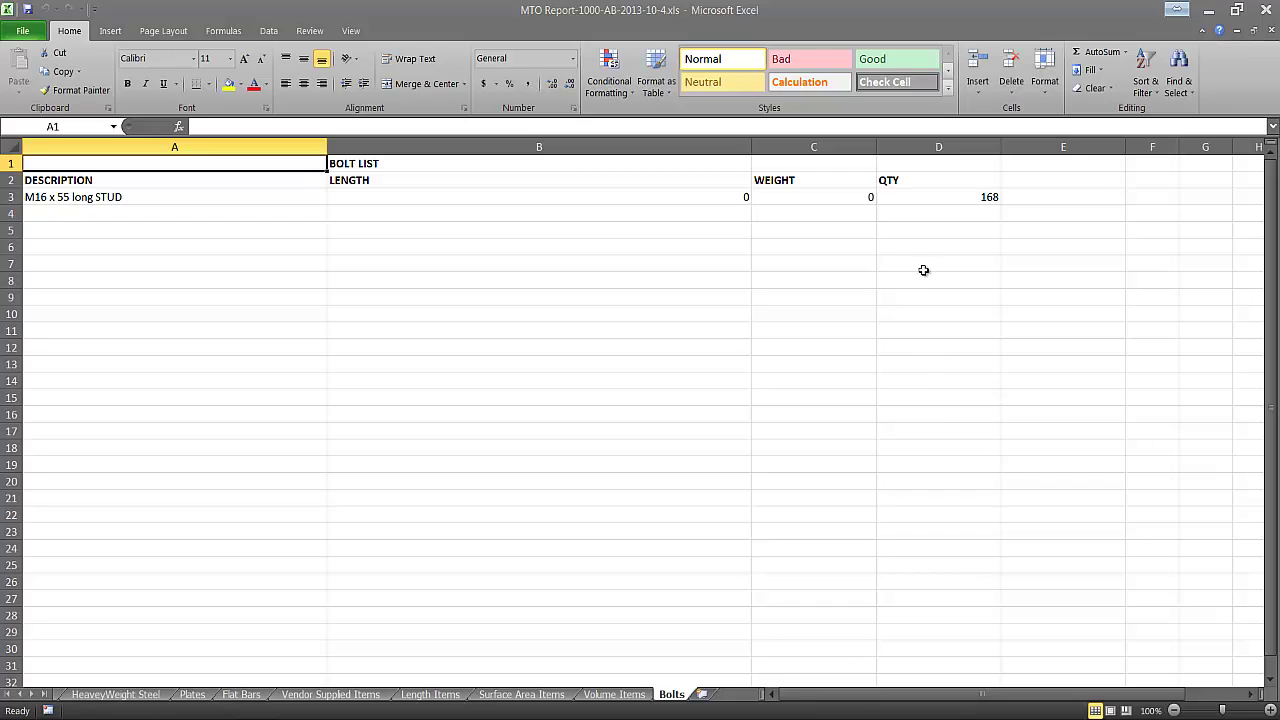
# Close the Excel report and regroup the take-off lists by description.
pyautogui.click(1266, 9)
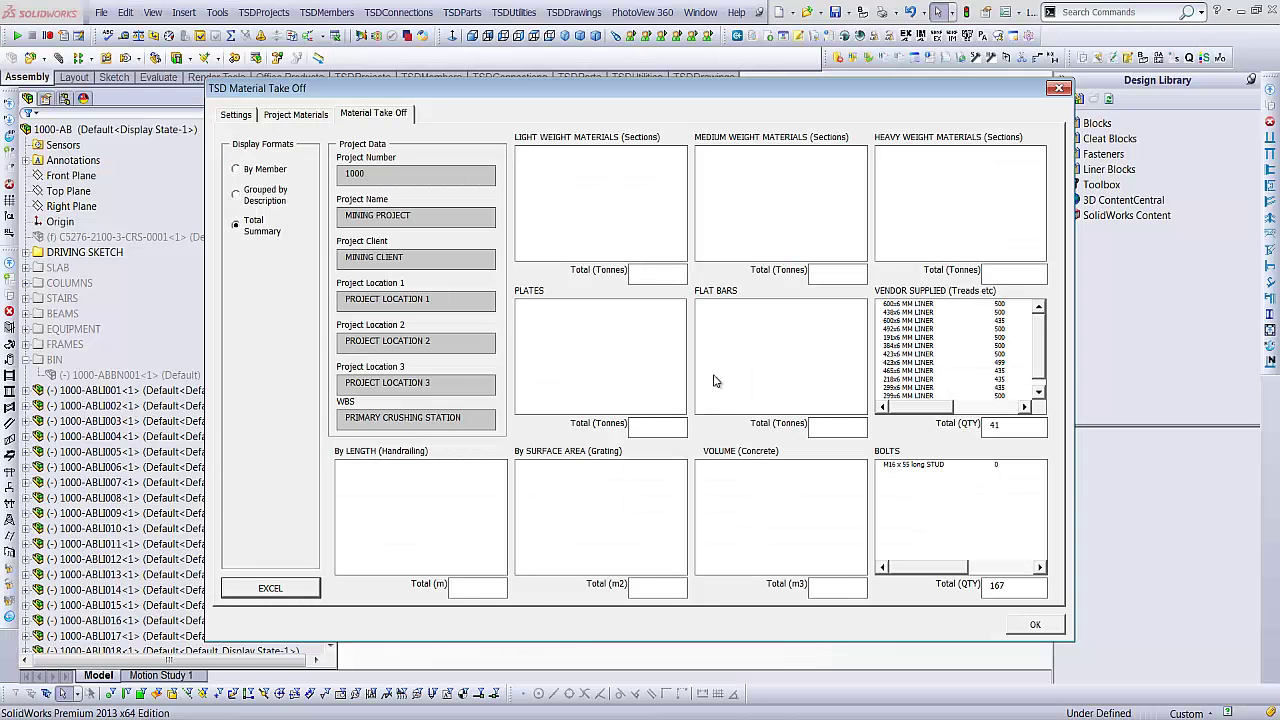
pyautogui.click(958, 407)
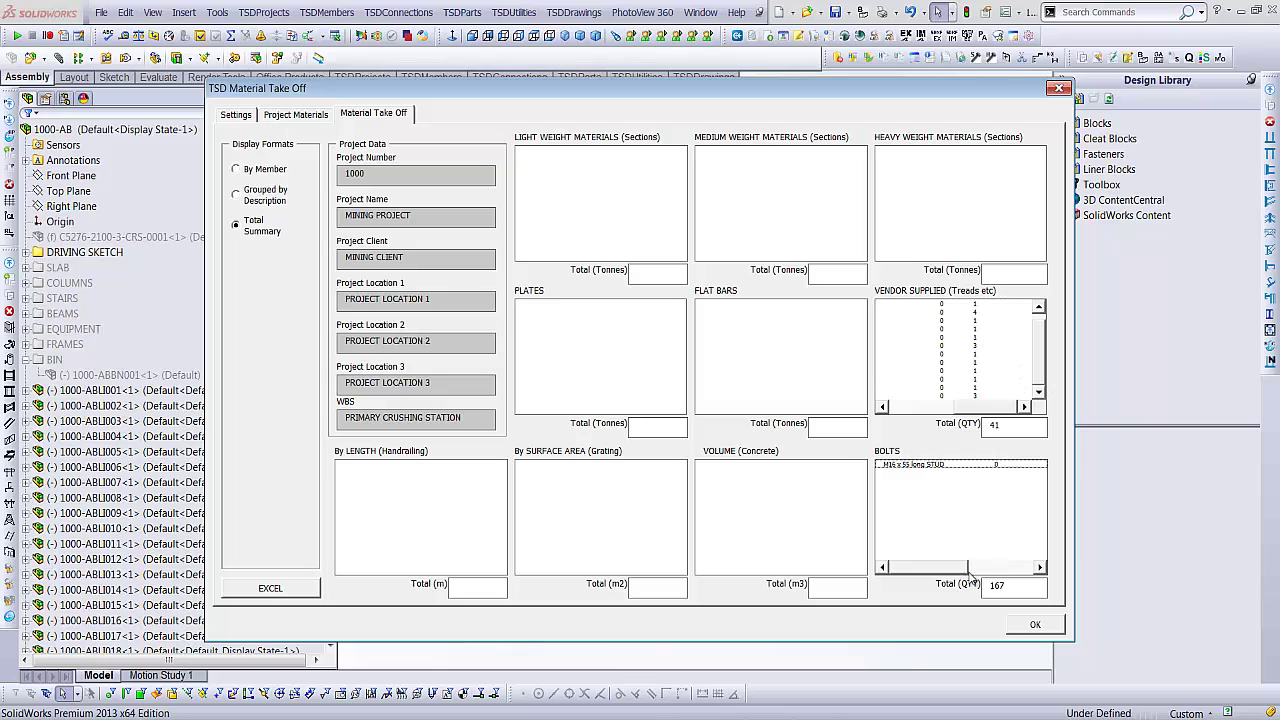
pyautogui.moveTo(960, 568)
pyautogui.mouseDown()
pyautogui.moveTo(1040, 568)
pyautogui.moveTo(912, 569)
pyautogui.mouseUp()
pyautogui.click(266, 172)
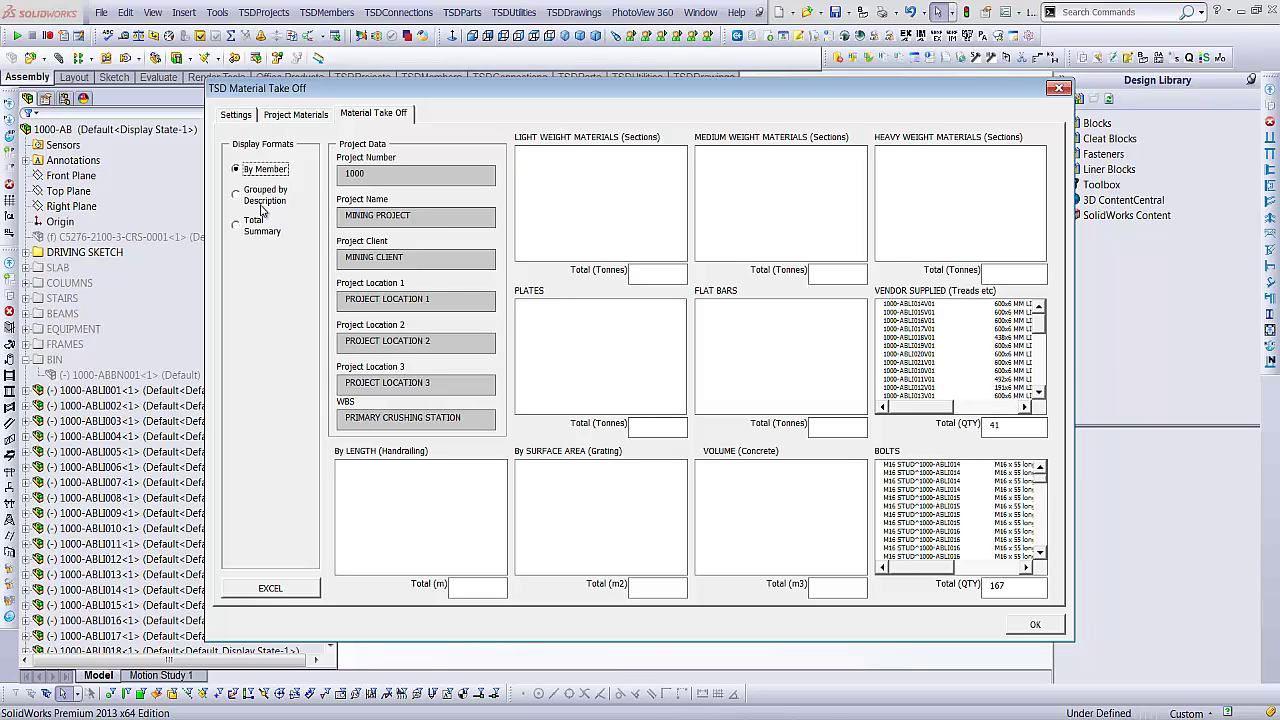
pyautogui.click(260, 195)
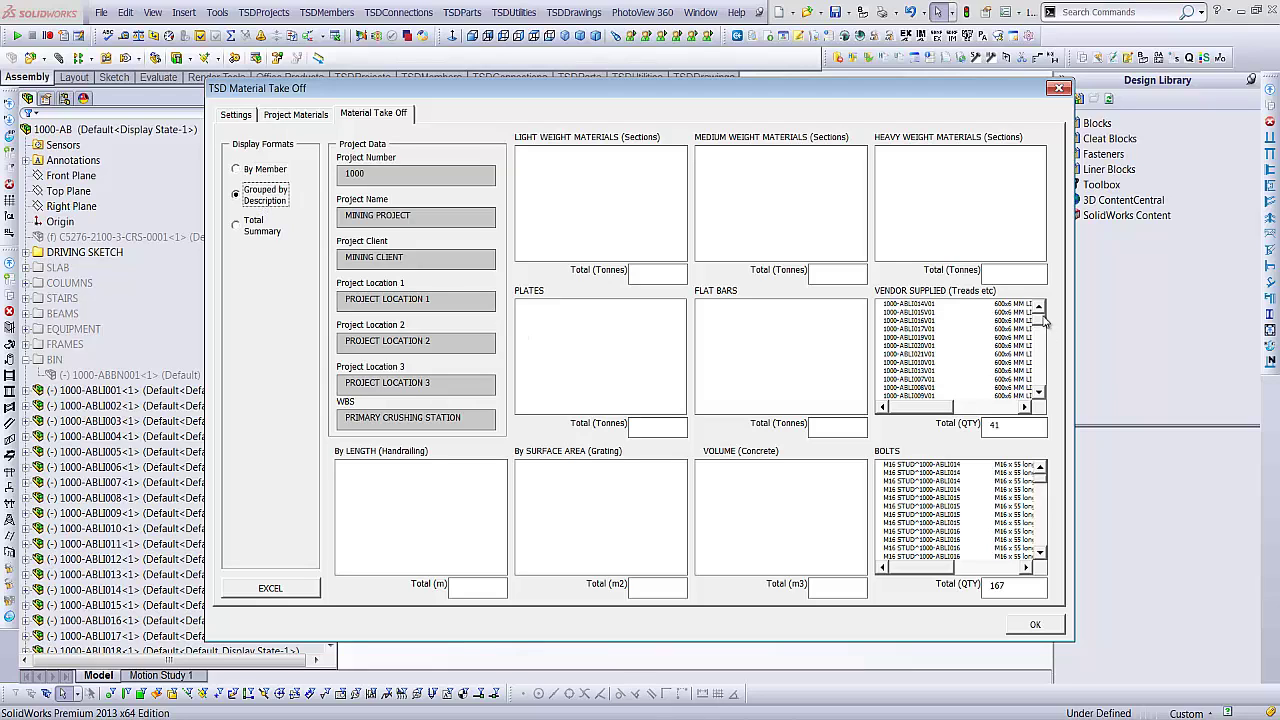
pyautogui.moveTo(1044, 320); pyautogui.dragTo(1044, 347)
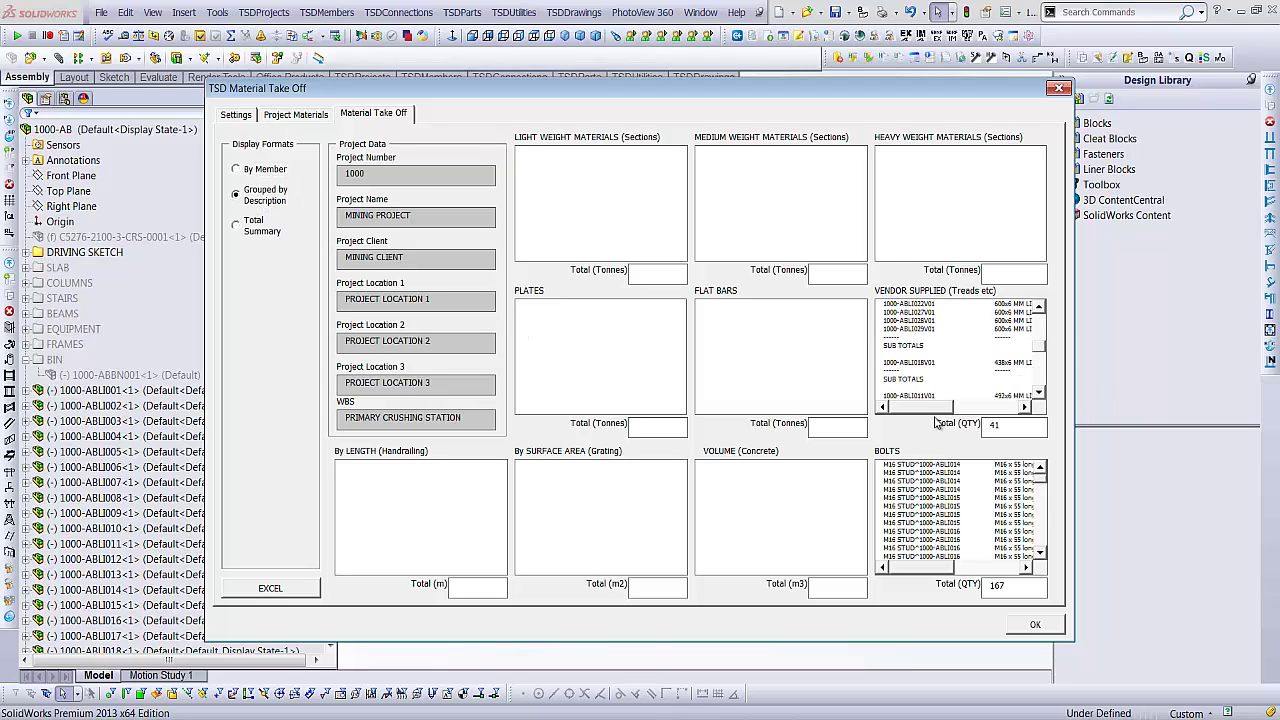
pyautogui.moveTo(925, 407); pyautogui.dragTo(960, 407)
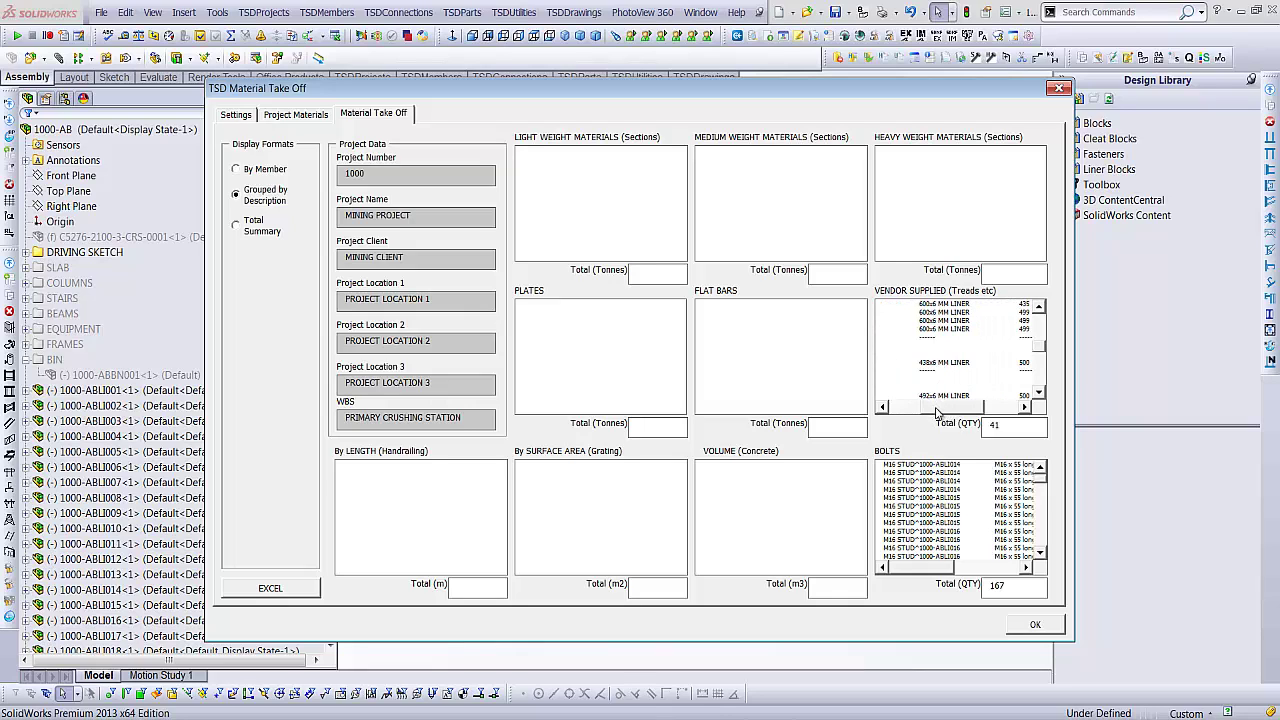
pyautogui.moveTo(937, 408); pyautogui.dragTo(970, 408)
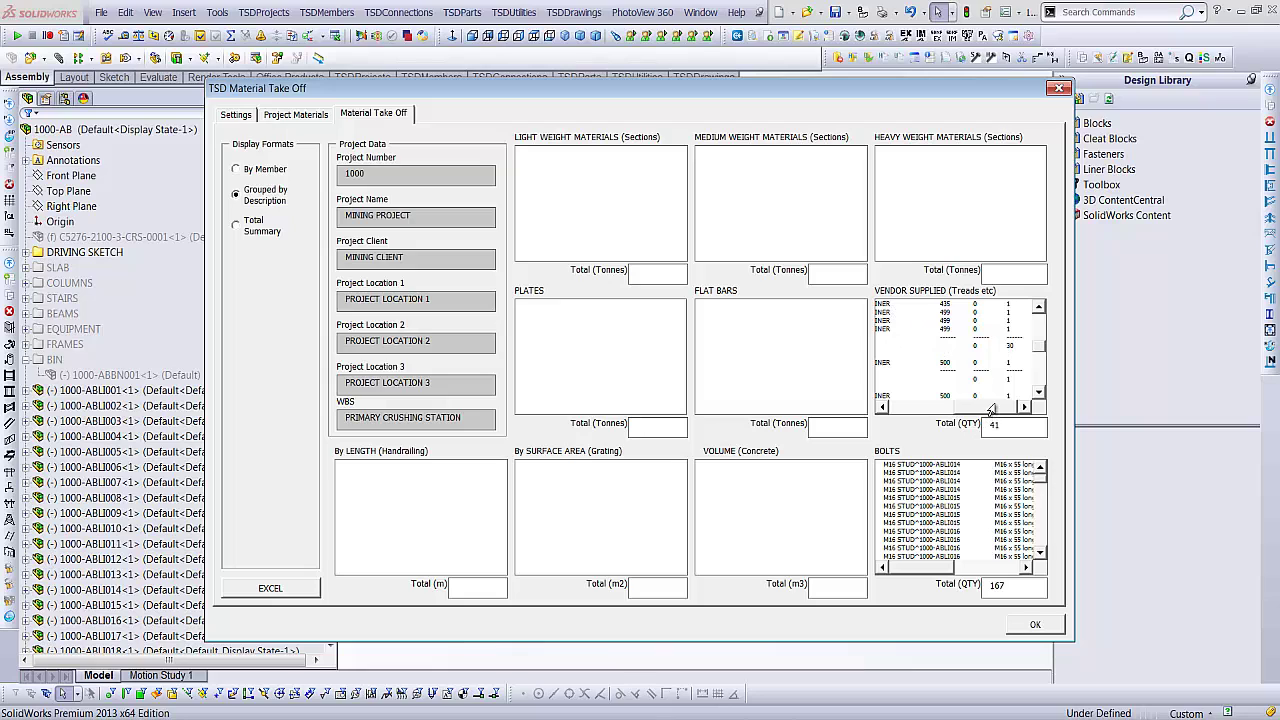
pyautogui.moveTo(926, 567); pyautogui.dragTo(1008, 567)
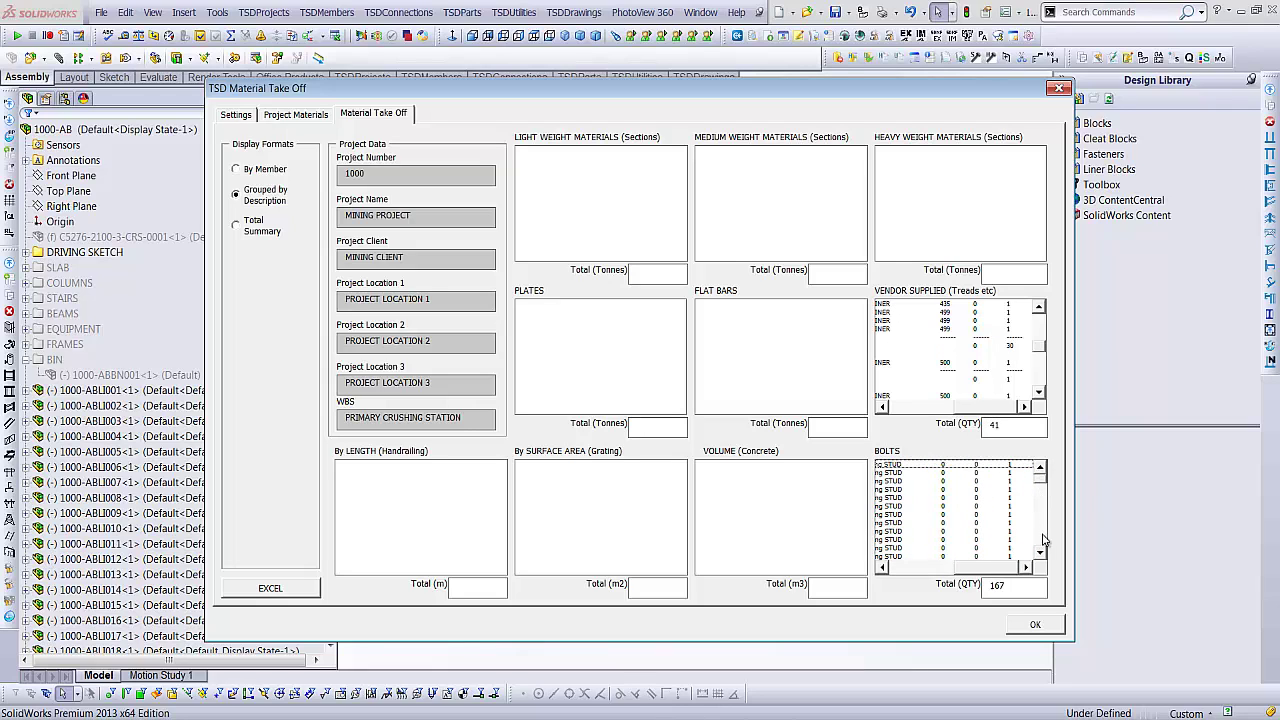
pyautogui.moveTo(1042, 486)
pyautogui.mouseDown()
pyautogui.moveTo(1041, 565)
pyautogui.moveTo(928, 568)
pyautogui.mouseUp()
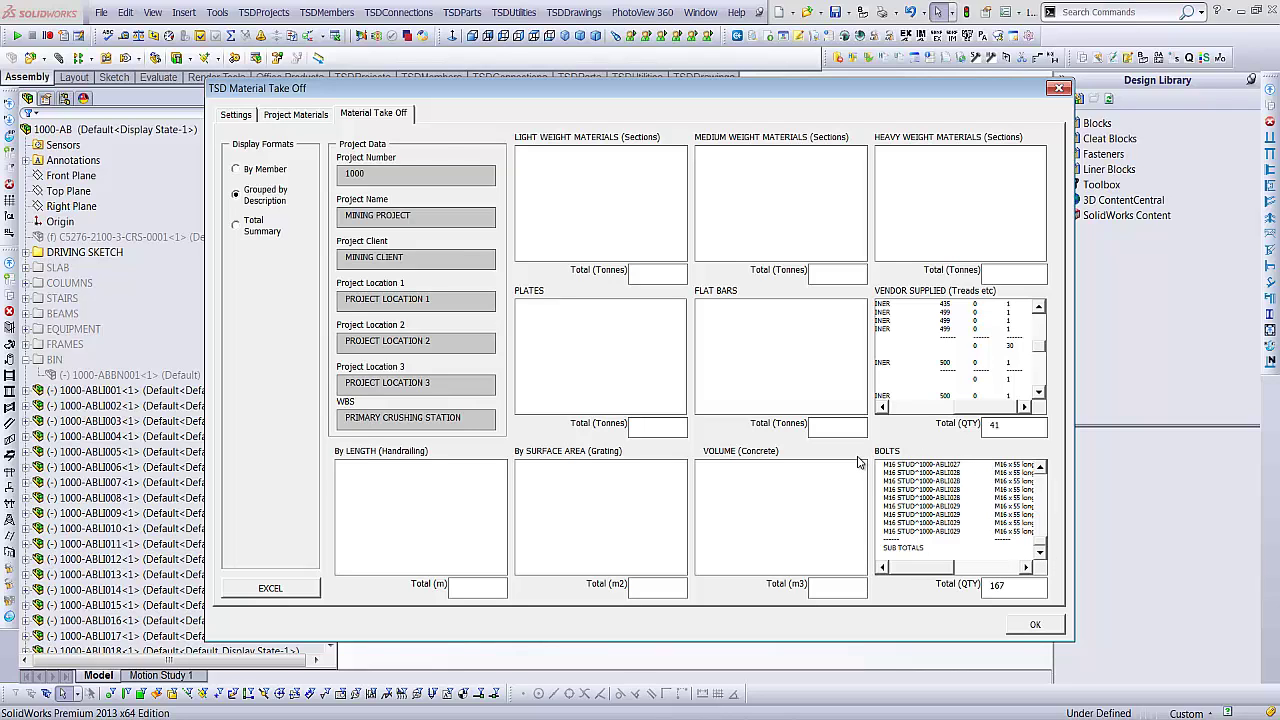
# Export the Project Materials list to Excel as a Total Summary.
pyautogui.click(315, 115)
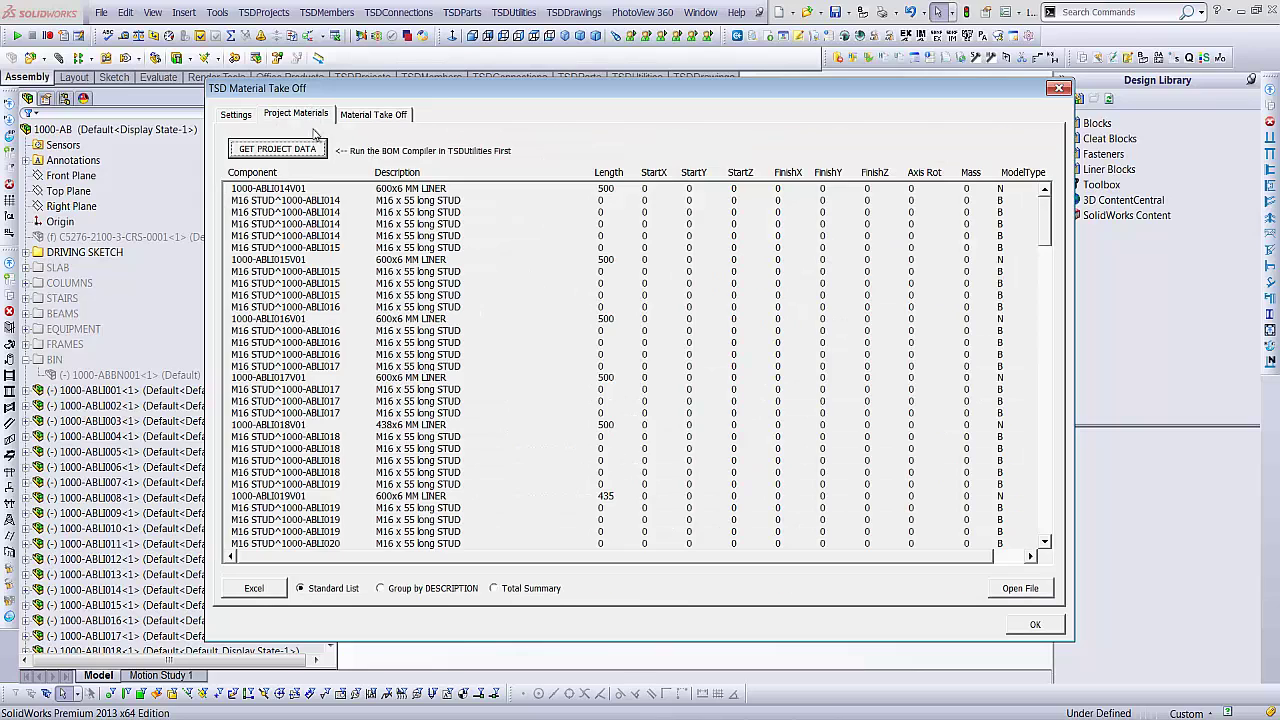
pyautogui.click(509, 592)
pyautogui.click(248, 590)
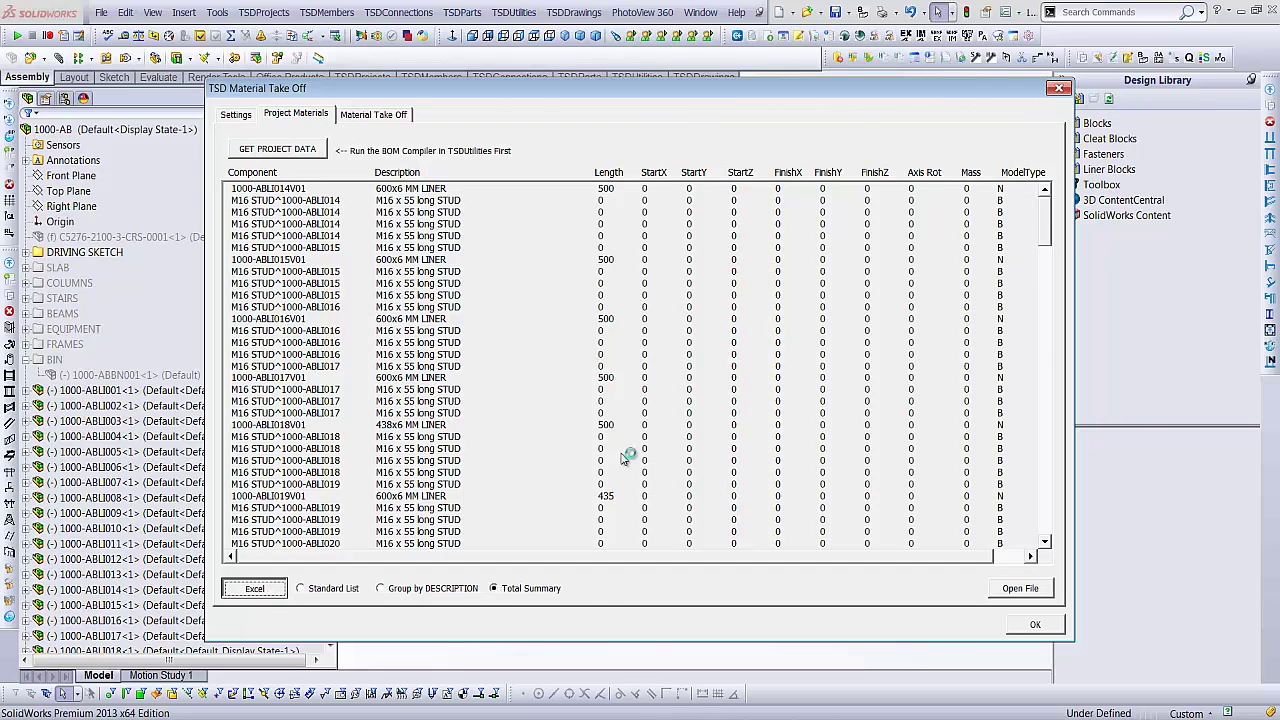
# Open the grouped Final Summary MTO Report and select its data rows A2 through row 15.
pyautogui.click(594, 415)
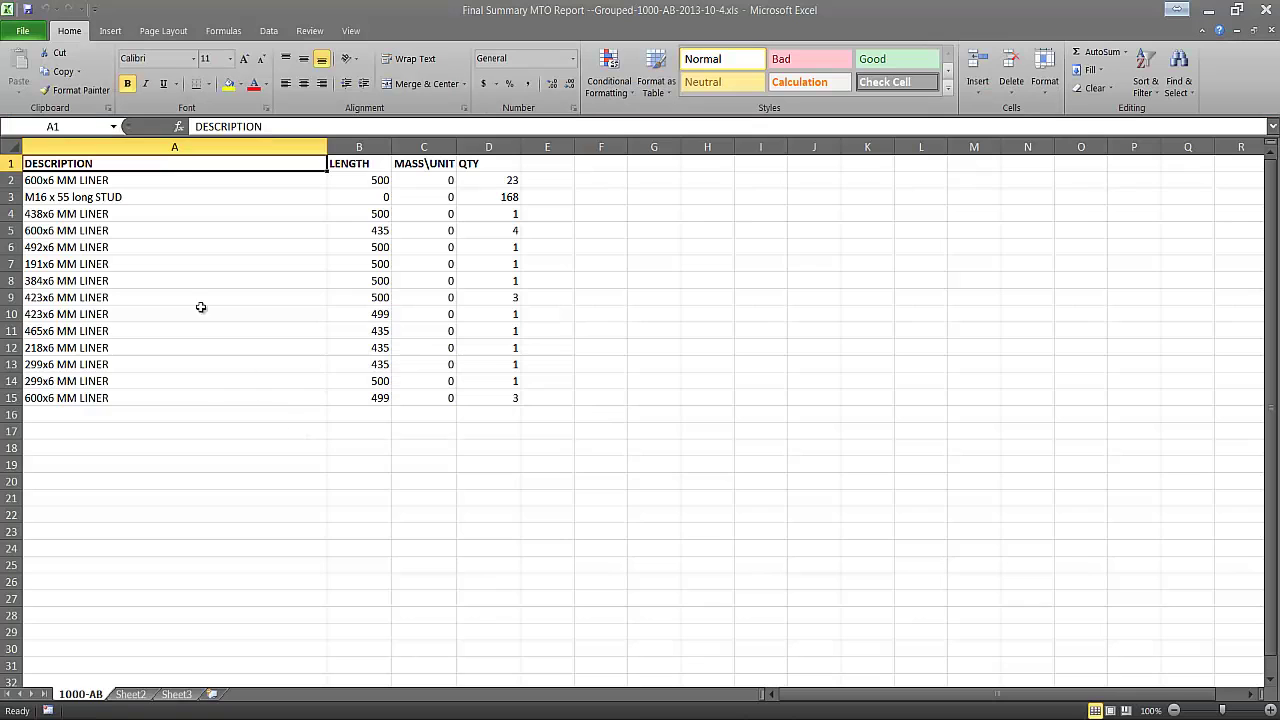
pyautogui.moveTo(117, 187); pyautogui.dragTo(547, 398)
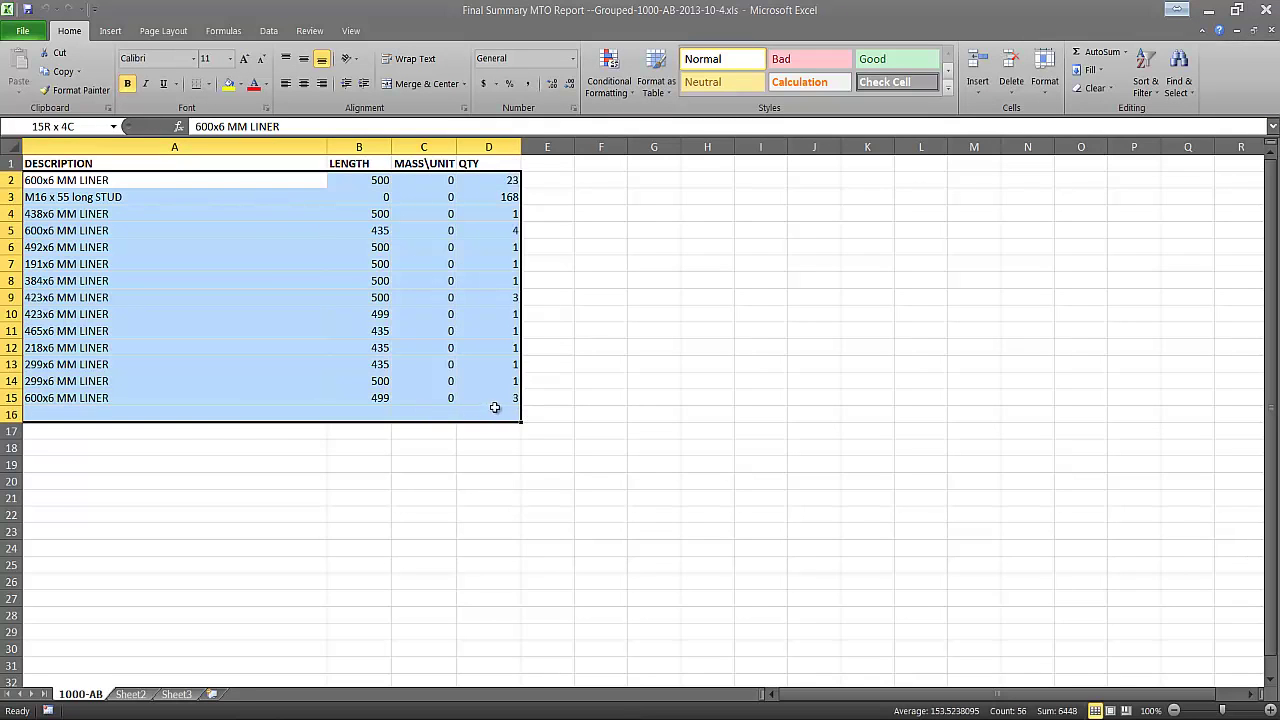